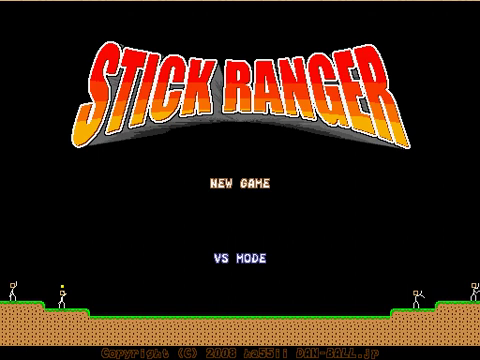
Start a new game, make the first party slot a Boxer, and begin the adventure
click(236, 186)
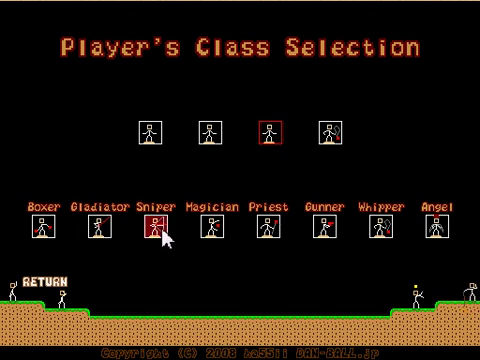
click(210, 133)
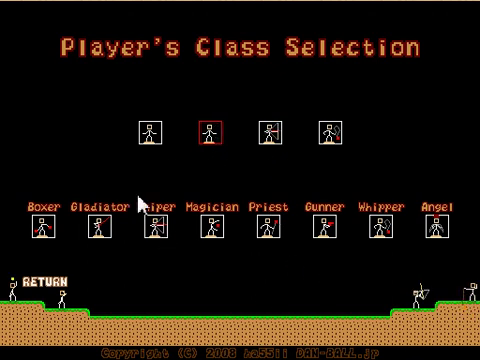
click(150, 133)
click(44, 227)
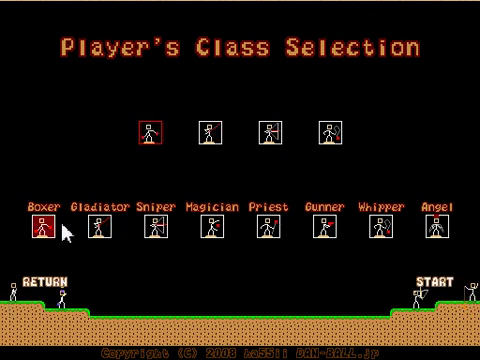
click(437, 282)
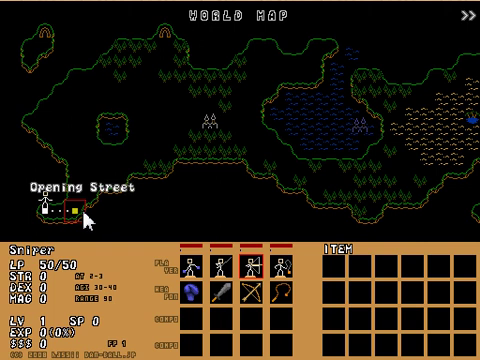
Enter Opening Street and turn auto move off for three party members
click(75, 210)
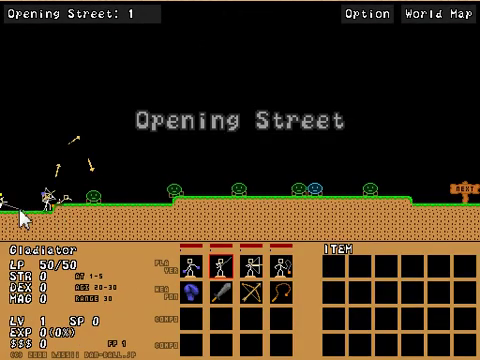
key(space)
click(240, 104)
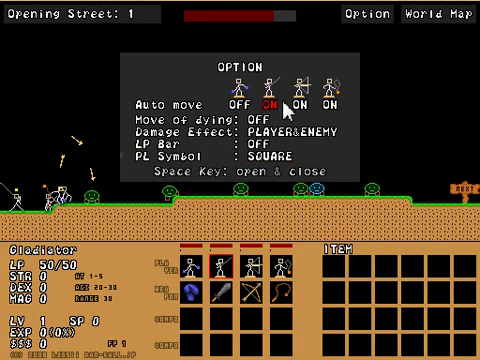
click(270, 104)
click(300, 104)
Send the Boxer and Whipper into the enemies to fight through the stage
key(space)
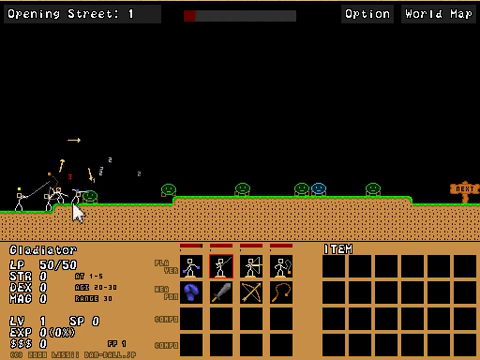
drag(88, 208, 66, 204)
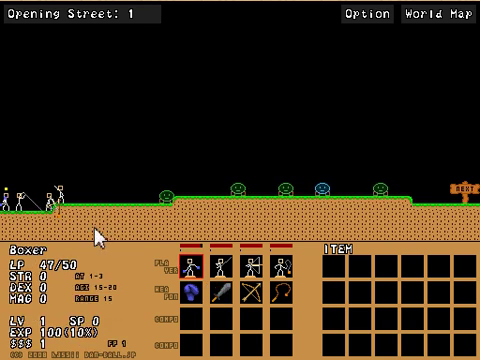
drag(64, 204, 112, 200)
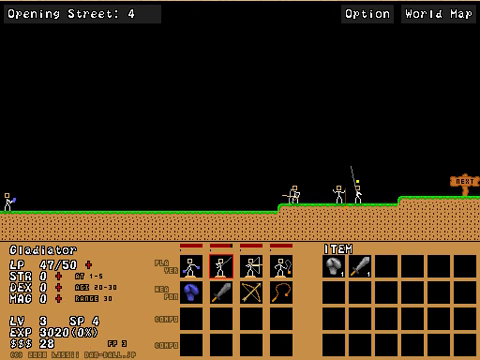
Attach Cheat Engine to the game's java process
key(alt+Tab)
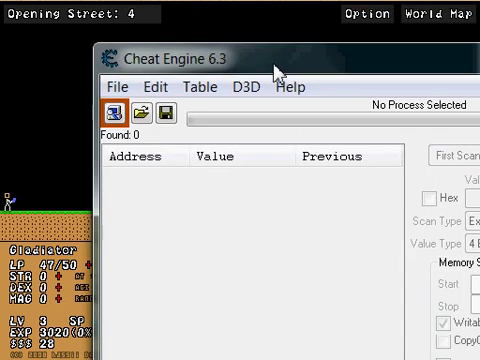
click(116, 113)
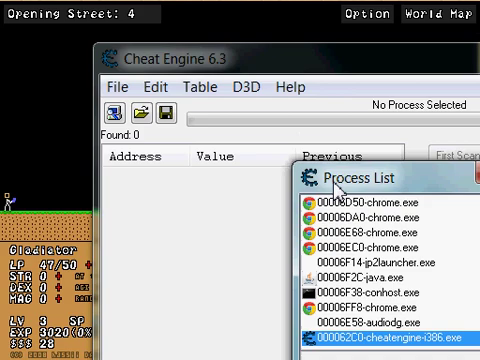
drag(330, 180, 178, 50)
click(230, 148)
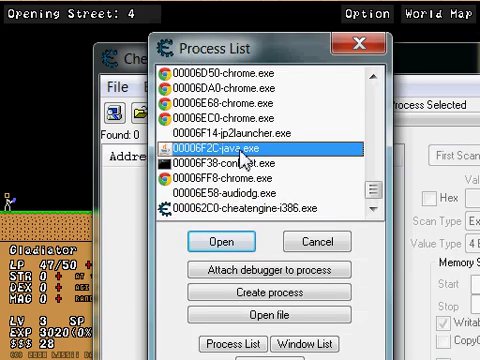
click(221, 241)
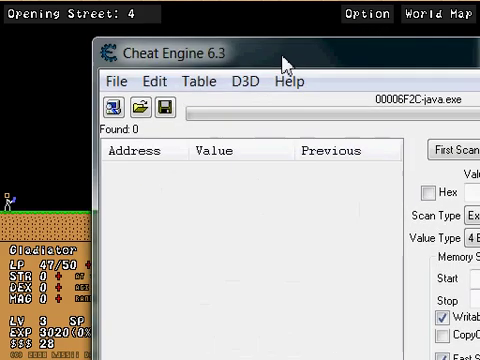
Run a first exact-value scan for 0, finding about 13 million addresses
drag(283, 65, 460, 110)
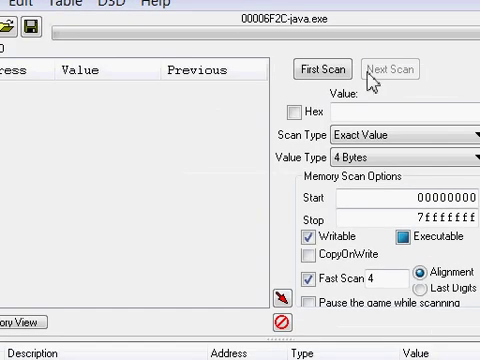
click(379, 112)
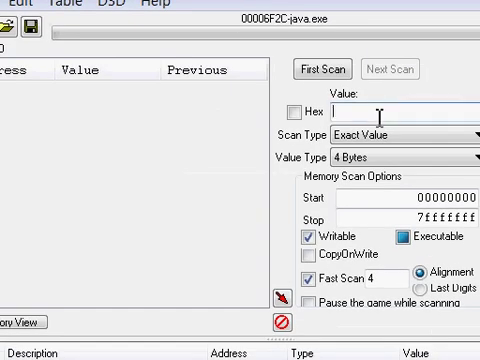
text(0)
key(Return)
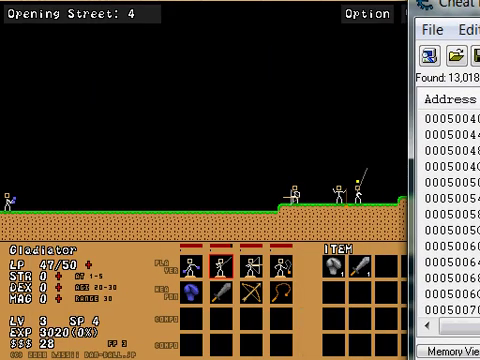
Raise the Whipper's DEX to 1 and rescan for the value 1
click(282, 266)
mouse_move(254, 292)
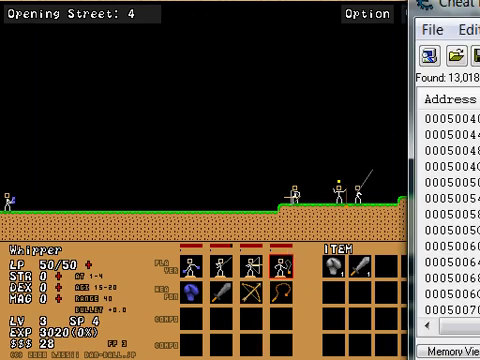
drag(470, 5, 103, 12)
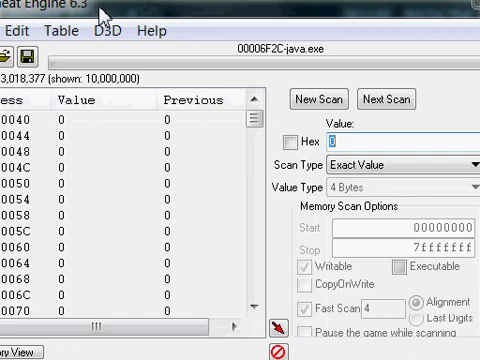
drag(103, 12, 478, 12)
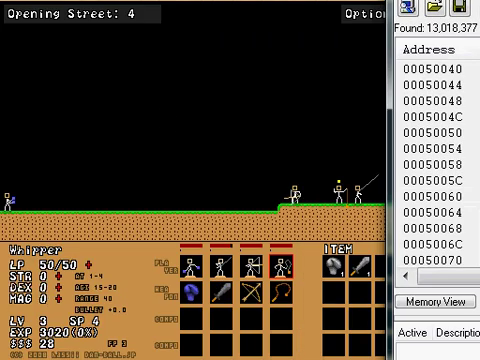
click(56, 288)
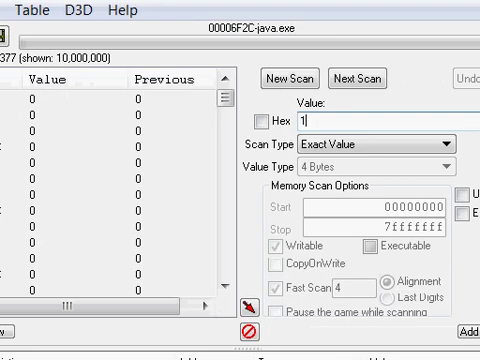
key(Return)
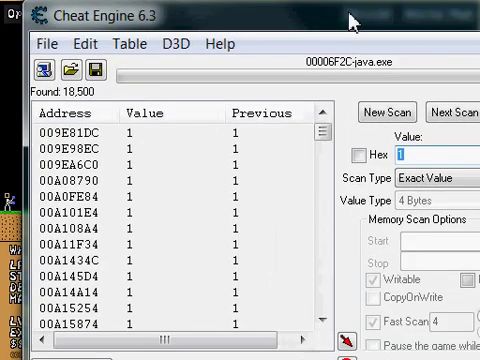
Rescan for DEX 2, then raise DEX to 3 and rescan, leaving two addresses
drag(352, 18, 352, 0)
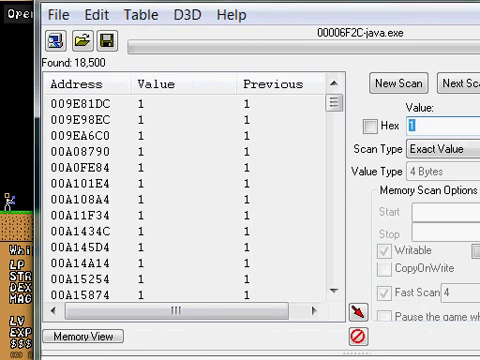
key(Return)
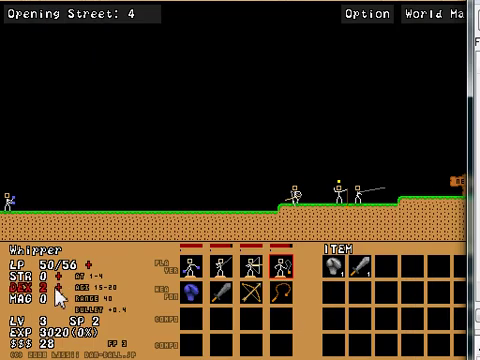
click(59, 287)
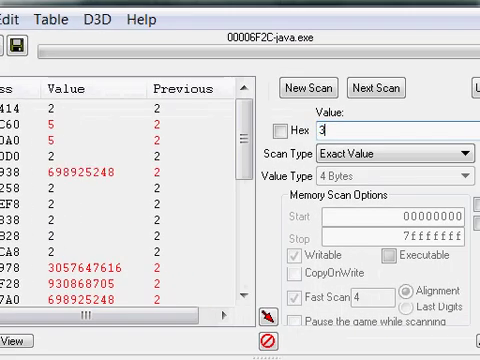
key(Return)
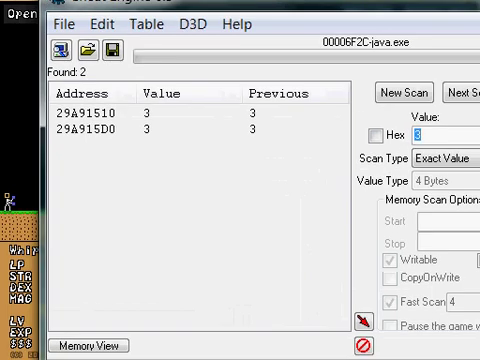
drag(200, 4, 470, 20)
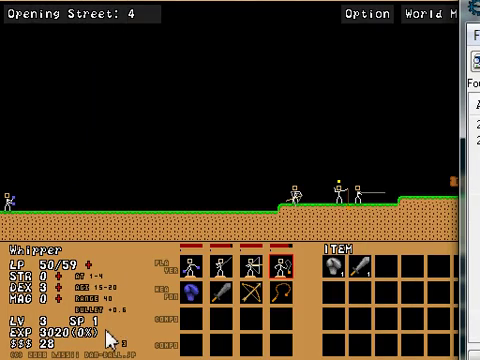
Raise the Whipper's DEX to 4 and add both found addresses to the cheat table
click(60, 287)
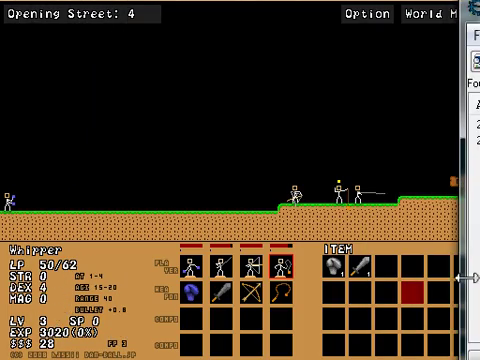
drag(470, 10, 288, 22)
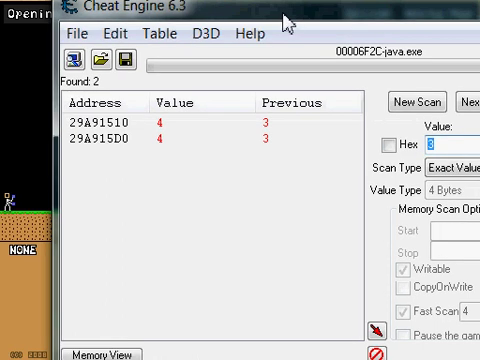
drag(288, 22, 470, 20)
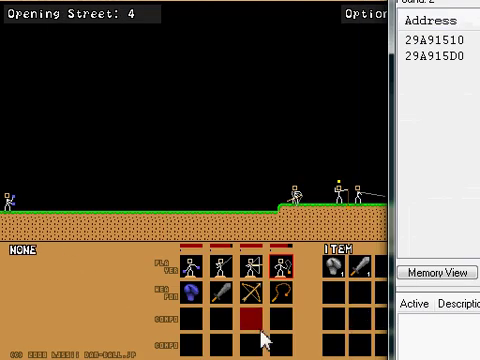
drag(440, 10, 150, 22)
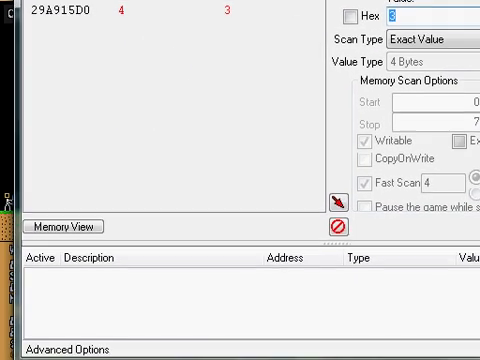
click(160, 8)
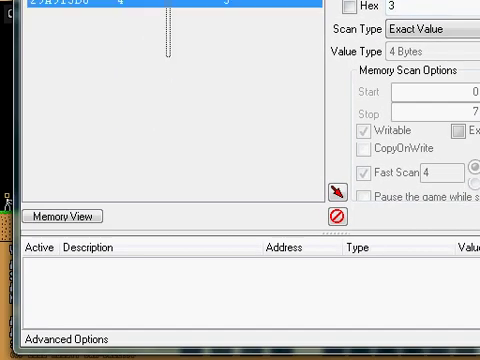
click(337, 191)
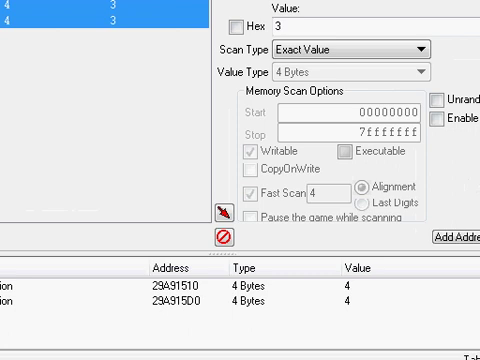
Run 'Find out what accesses this address' on 29A915D0
click(285, 300)
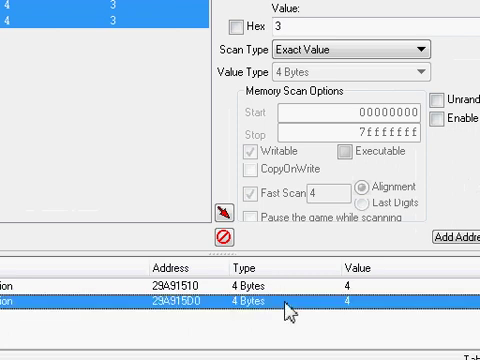
right_click(289, 311)
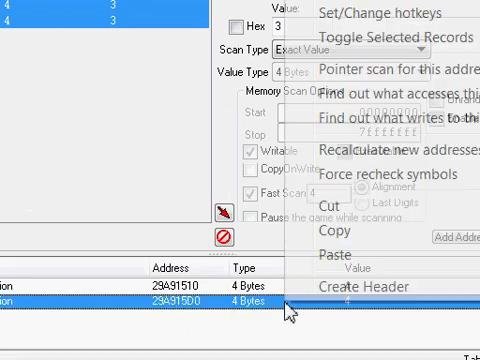
click(354, 96)
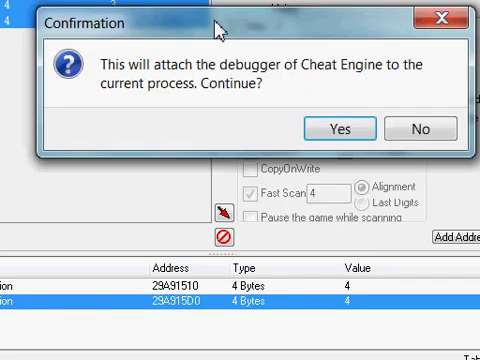
Attach the debugger and select the 'mov [edx+edi*4+0C],ebx' instruction
click(340, 129)
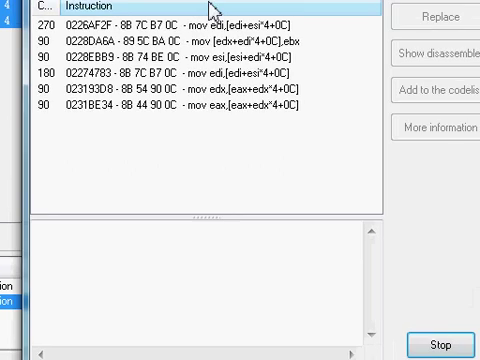
click(233, 42)
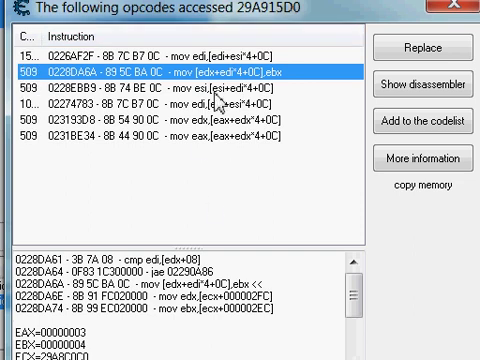
In the disassembler, replace the jae 02290A86 jump with code that does nothing
click(410, 84)
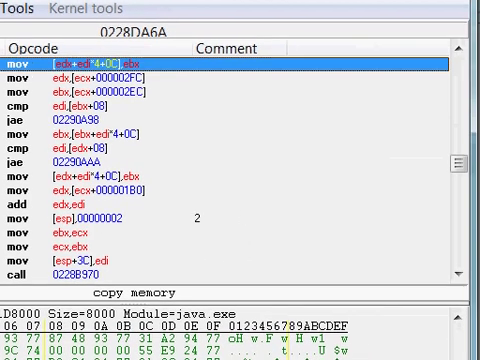
click(458, 47)
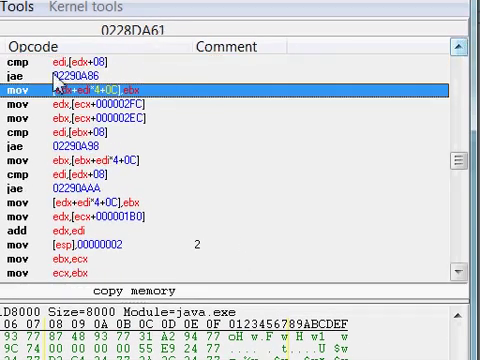
click(18, 76)
right_click(18, 76)
click(97, 150)
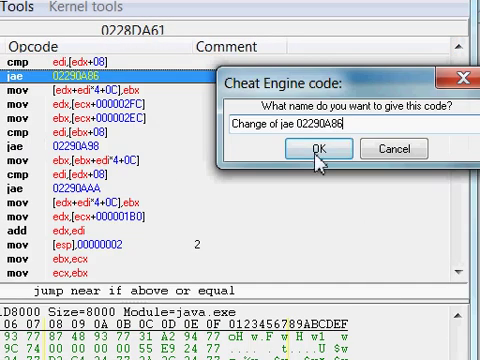
click(318, 148)
Replace the compare instruction above the jump with no-ops as well
click(18, 63)
right_click(18, 63)
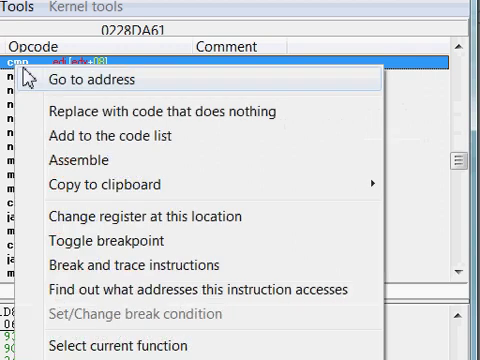
click(100, 111)
click(318, 148)
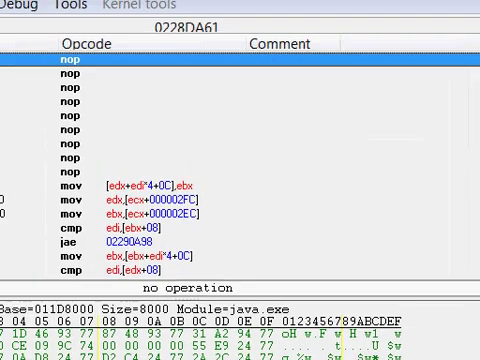
Assemble 'mov ebx,4000' over the first no-op, padding with NOPs, and check DEX reads 16384
double_click(97, 64)
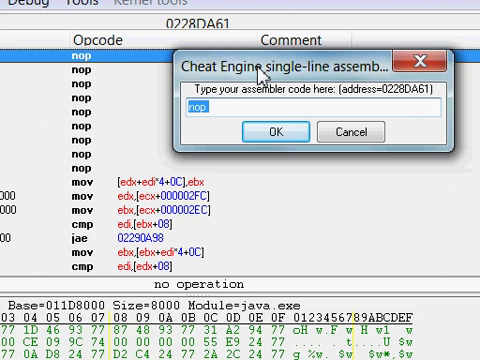
text(mov ebx, 4000)
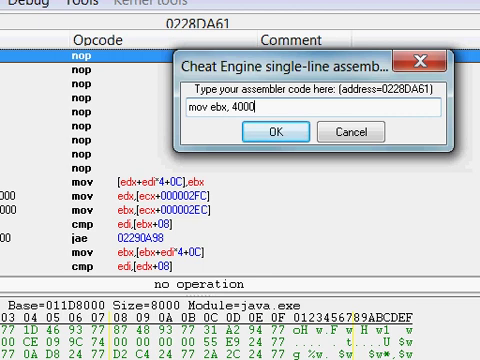
key(Return)
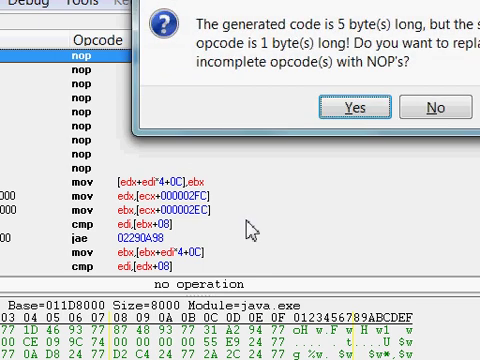
click(354, 112)
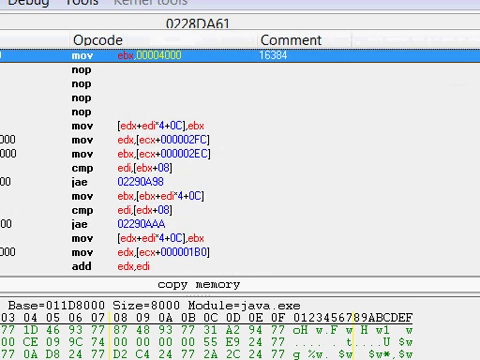
key(alt+Tab)
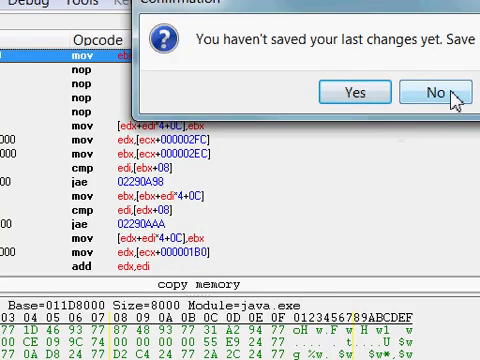
Close the memory viewer without saving and view the Sniper's stats, also DEX 16384
click(437, 93)
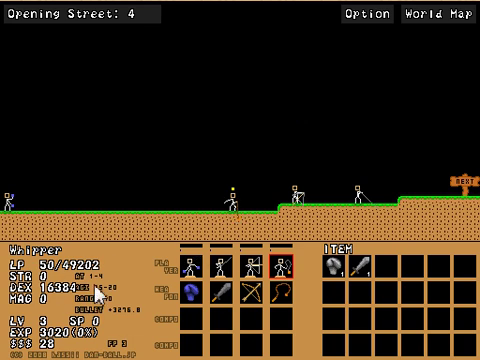
click(251, 268)
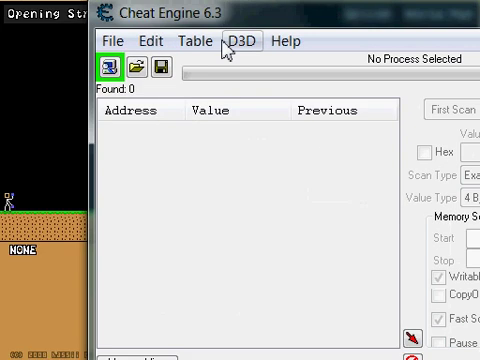
Select 00006F2C-java.exe in the process list and attach to it
click(109, 68)
drag(321, 80, 214, 48)
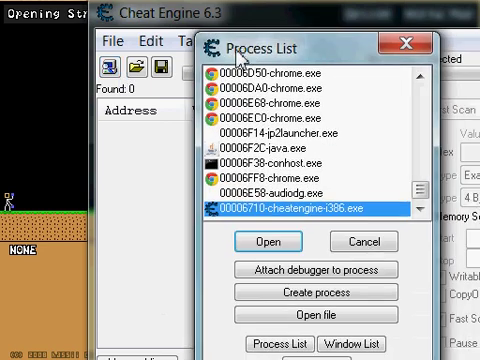
click(262, 148)
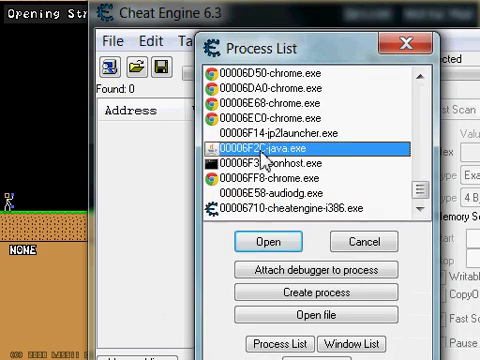
double_click(262, 148)
drag(250, 24, 460, 170)
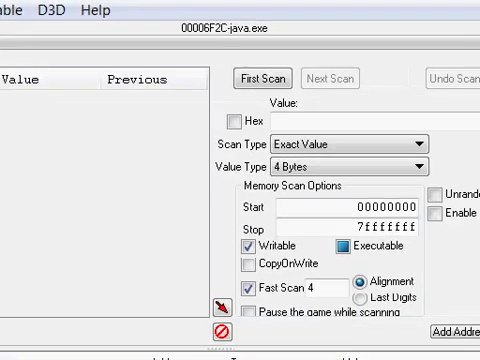
Run a first scan for value 0, then rescan for 1
click(285, 121)
text(0)
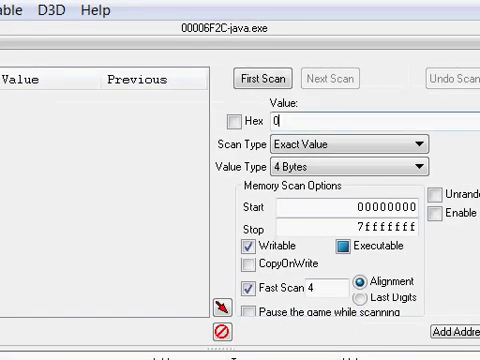
key(Return)
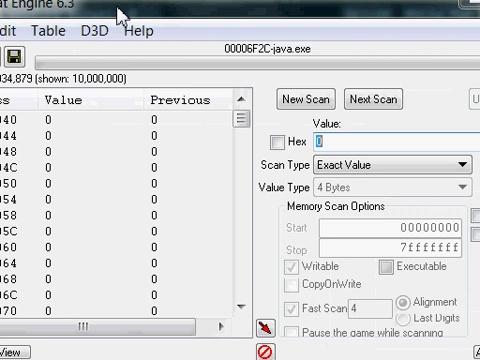
text(1)
key(Return)
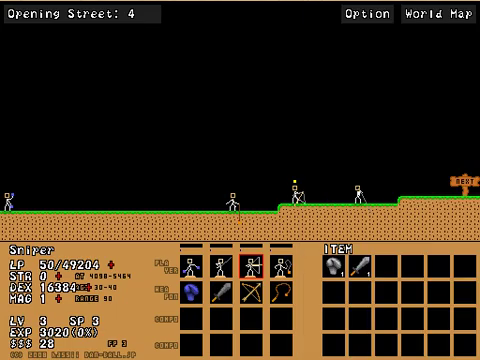
Raise the Sniper's MAG to 4, rescanning at 2 and 3, and select the two remaining addresses
click(55, 298)
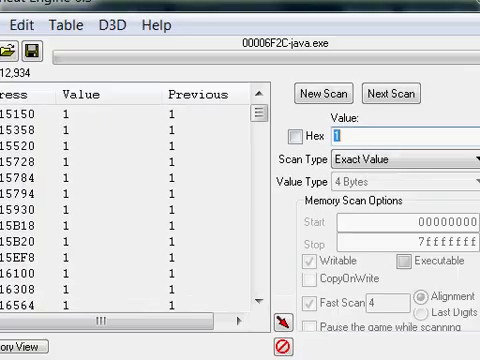
text(2)
key(Return)
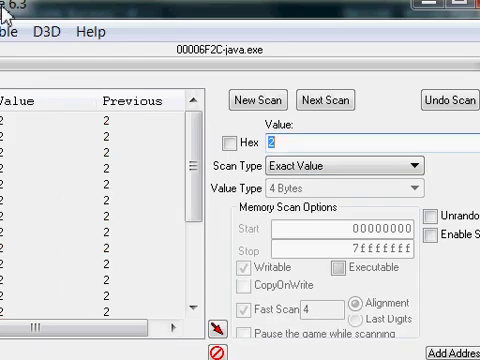
drag(5, 8, 391, 54)
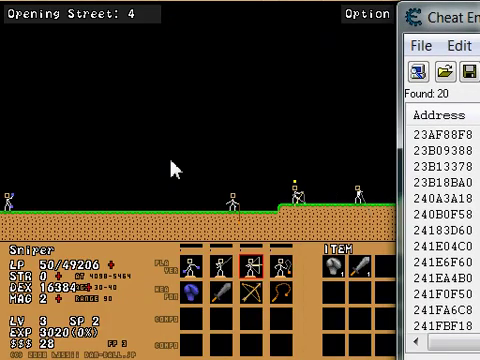
click(44, 298)
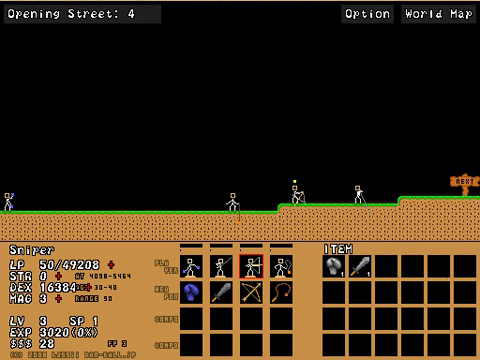
drag(450, 17, 110, 17)
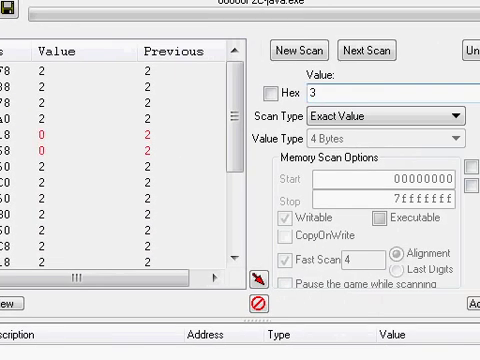
key(Return)
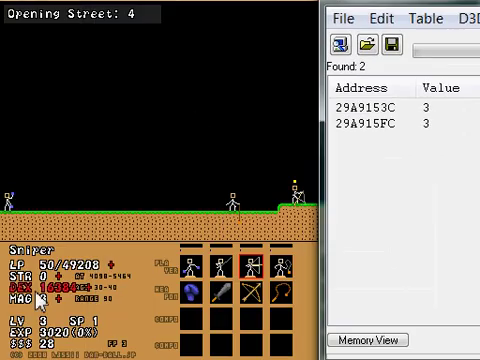
click(44, 298)
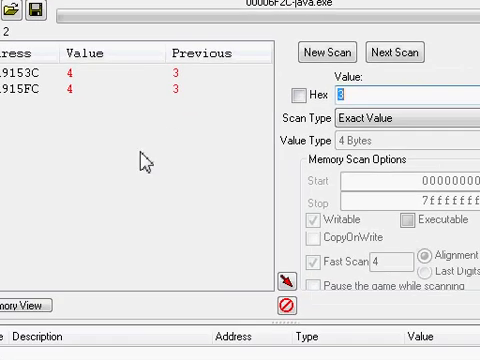
drag(140, 98, 140, 114)
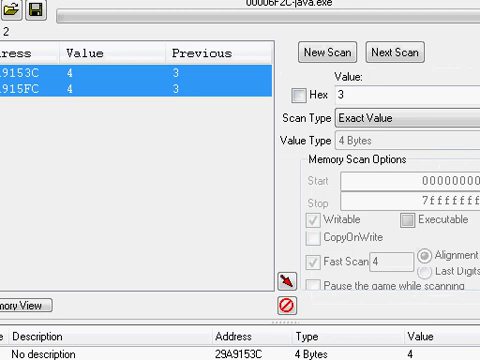
Add both MAG addresses to the table and find what writes to 29A915FC, attaching the debugger
click(287, 280)
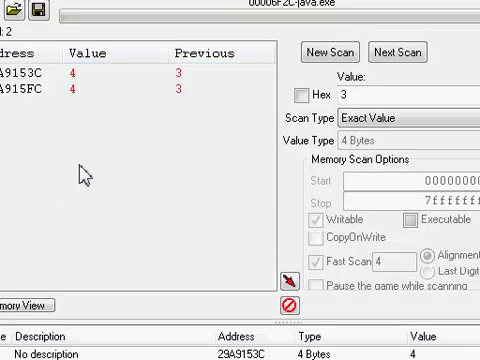
drag(82, 168, 104, 78)
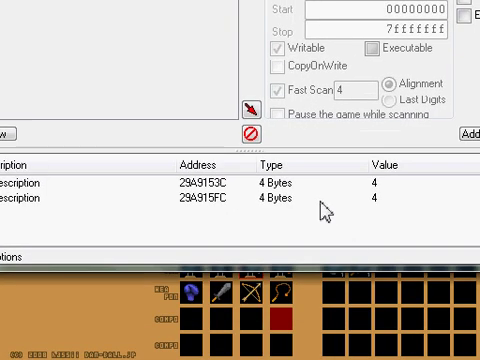
click(323, 209)
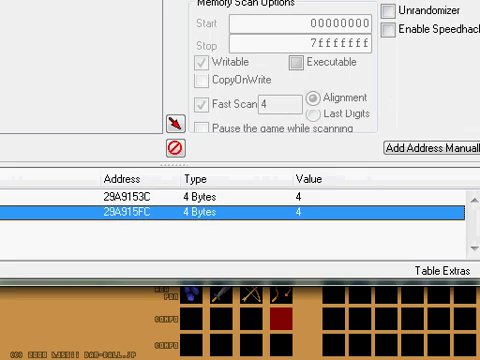
right_click(141, 218)
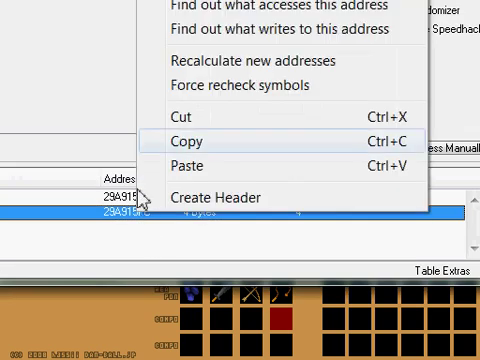
click(255, 10)
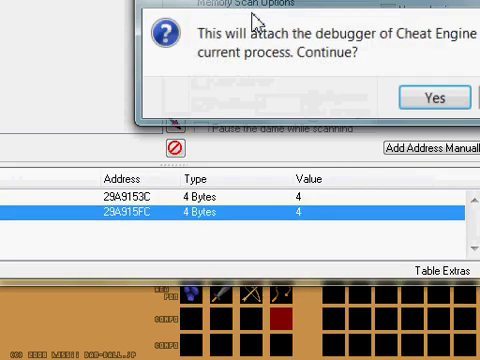
click(435, 98)
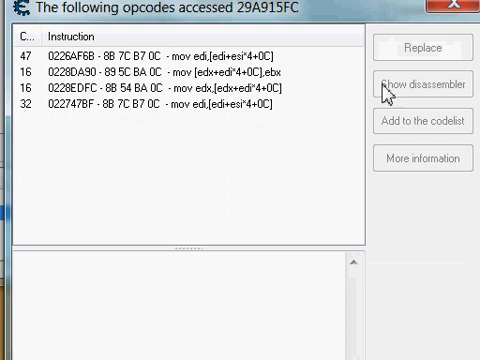
Show the mov [edx+edi*4+0C],ebx instruction at 0228DA90 in the disassembler
click(207, 72)
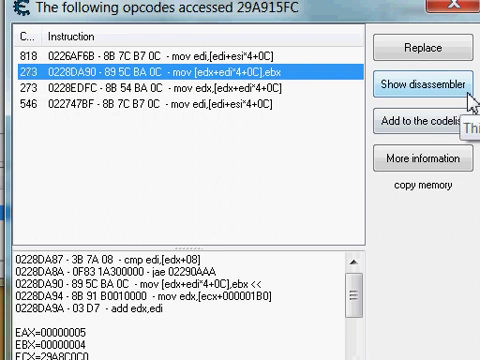
click(423, 84)
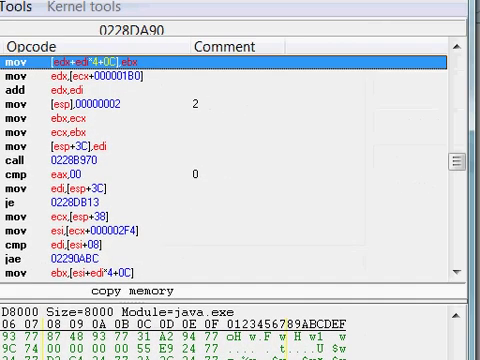
click(468, 47)
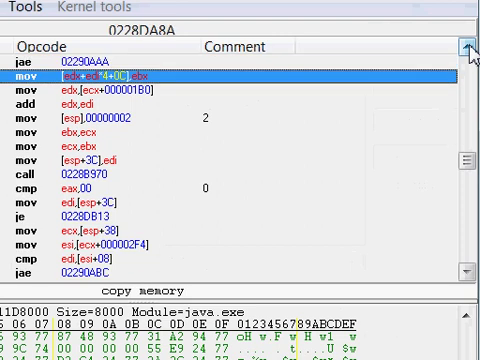
Replace the jae 02290AAA jump and the compare before it with no-op code
right_click(24, 78)
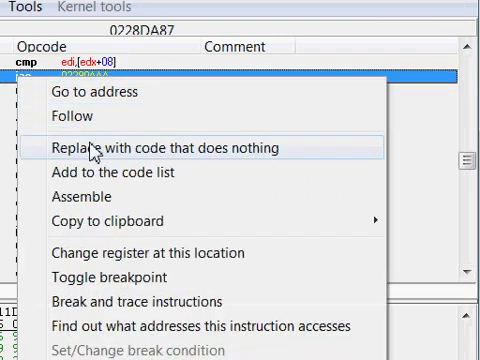
click(95, 148)
click(318, 147)
right_click(27, 68)
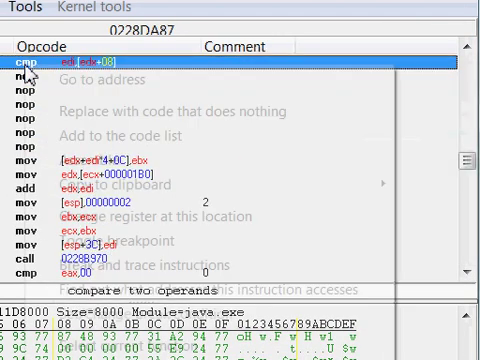
click(95, 111)
click(318, 147)
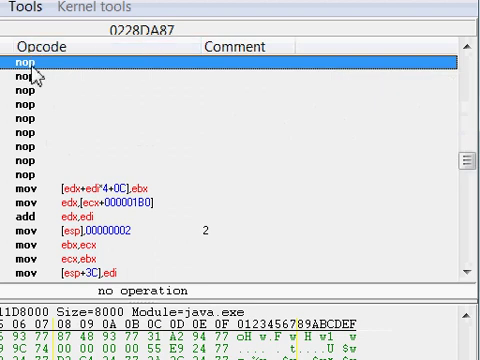
Replace the nop at 0228DA87 with 'mov ebx, 4000', padding leftover bytes with nops
double_click(32, 70)
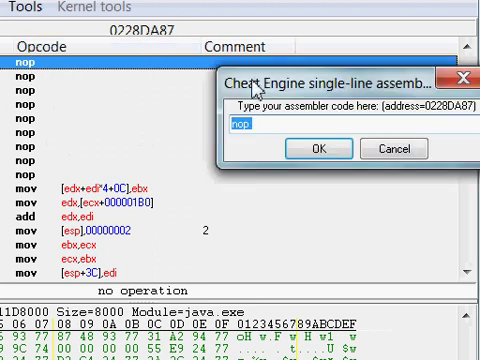
drag(250, 88, 112, 52)
text(mov ebx, 4000)
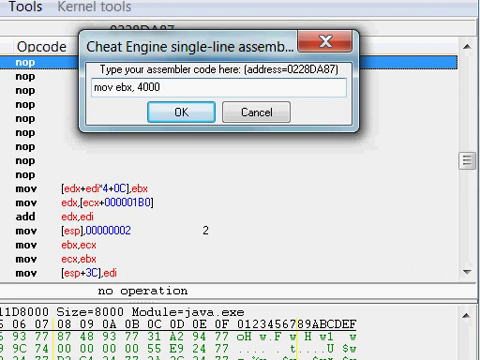
key(Return)
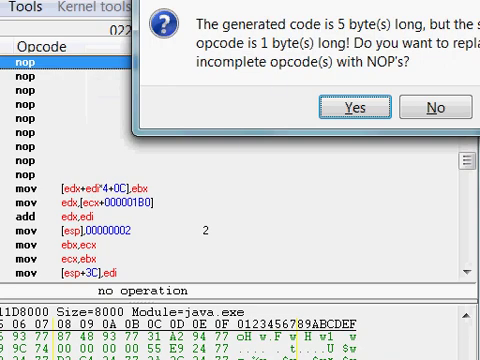
drag(300, 10, 220, 48)
click(252, 176)
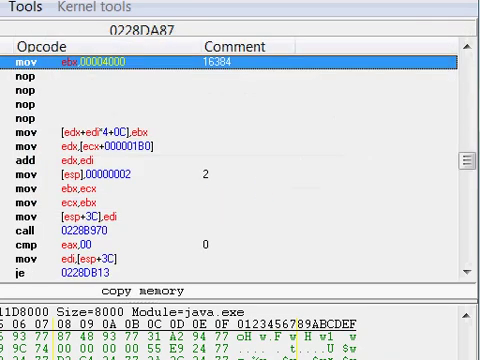
Check the Whipper's stats in the game and decline saving the code changes
key(alt+Tab)
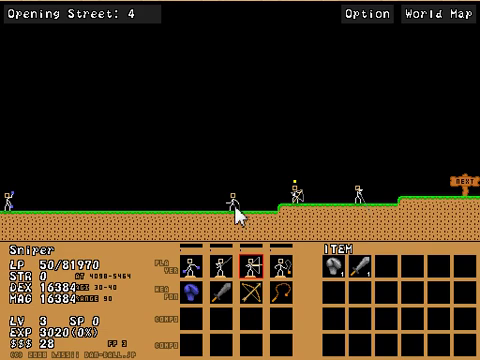
drag(235, 203, 300, 150)
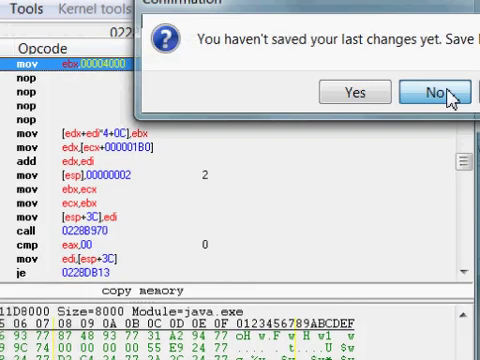
click(434, 92)
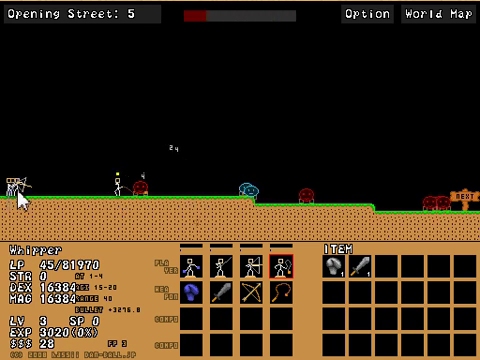
Carry the Whipper toward the enemies and advance to the next Opening Street stage
drag(20, 197, 74, 197)
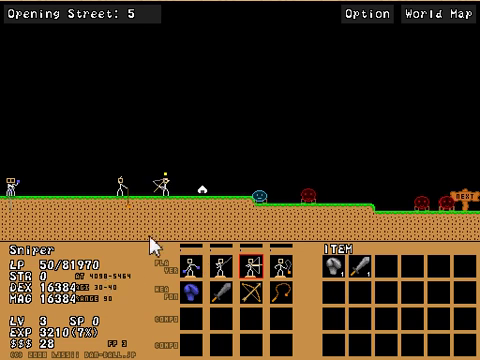
drag(166, 187, 195, 208)
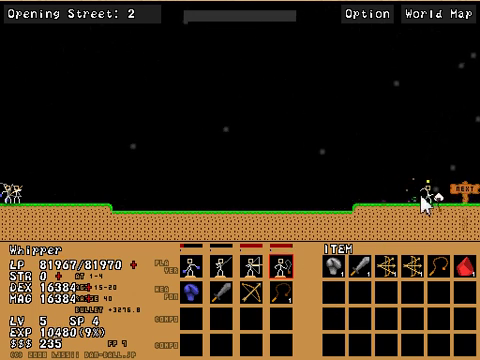
click(462, 187)
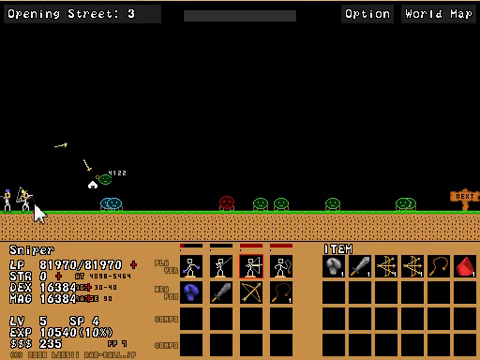
Send a character into the green enemies and advance to Opening Street 5
drag(66, 210, 300, 205)
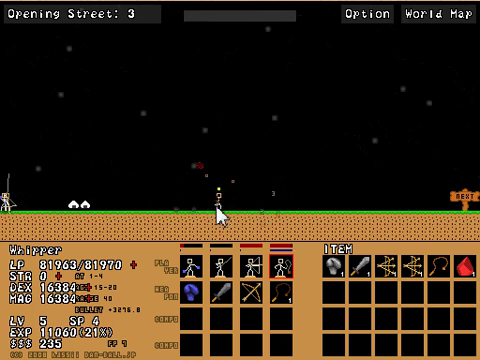
drag(219, 210, 460, 200)
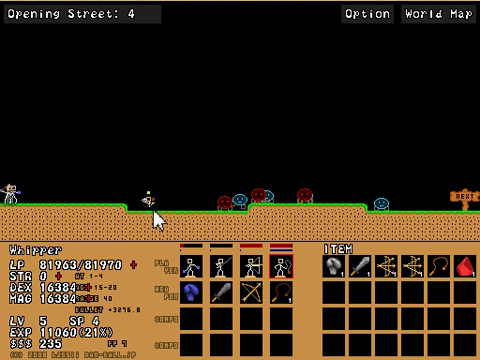
click(280, 268)
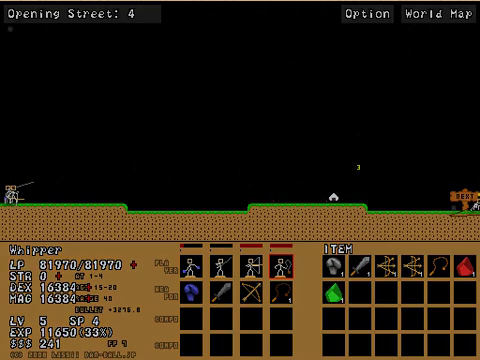
click(463, 197)
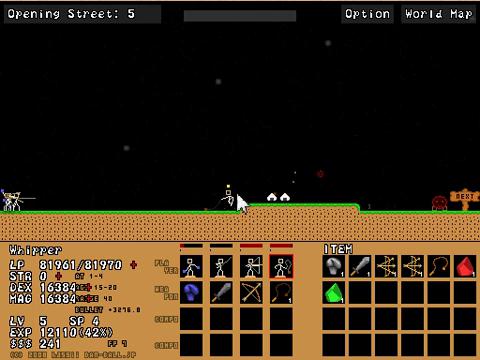
Fight through Opening Street 6 and 7, then throw the Whipper into stage 8's enemies
click(466, 200)
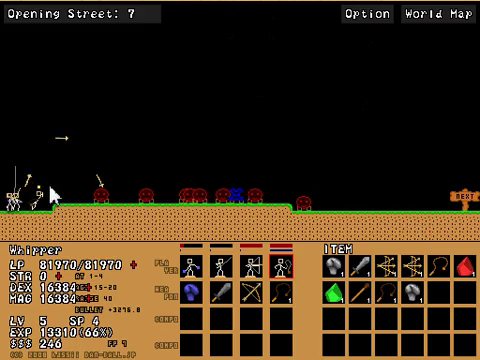
drag(52, 193, 188, 200)
click(226, 322)
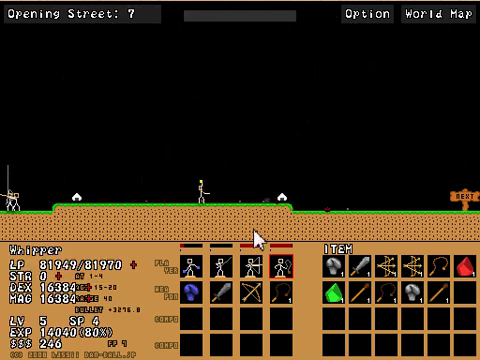
click(463, 197)
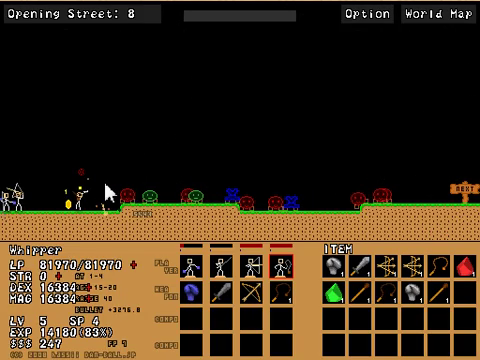
drag(105, 190, 198, 230)
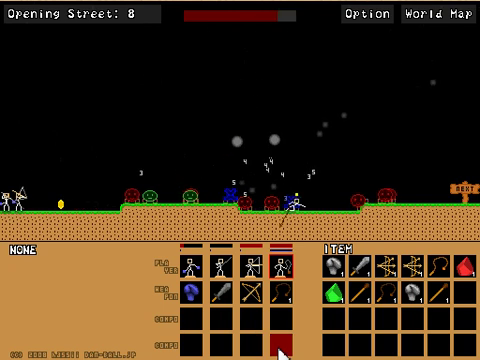